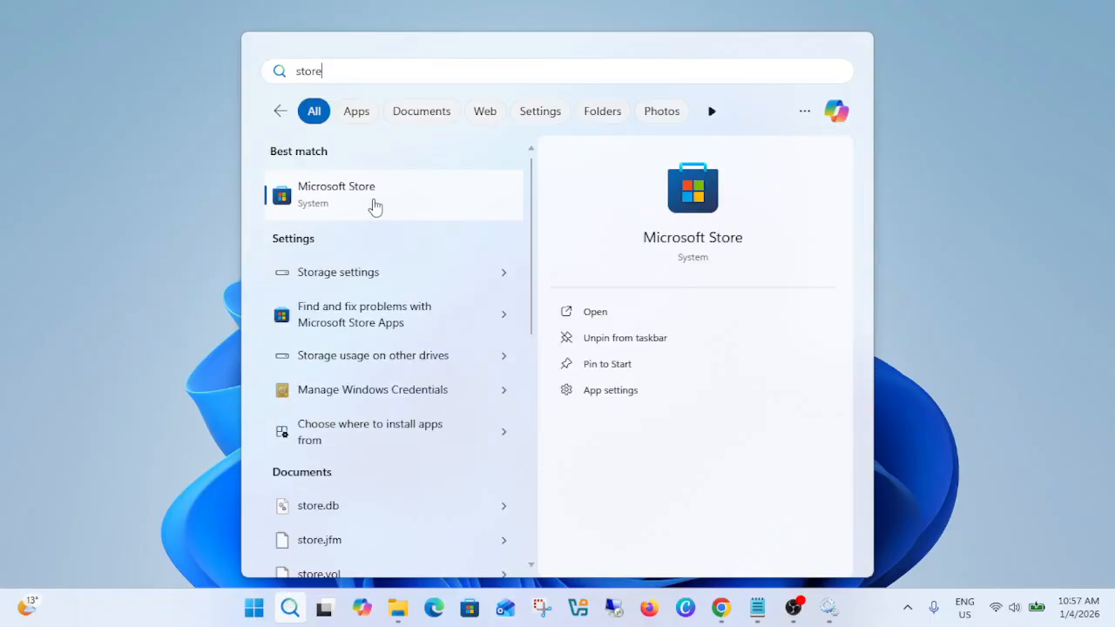
- Open the Microsoft Store and start an app search
click(372, 206)
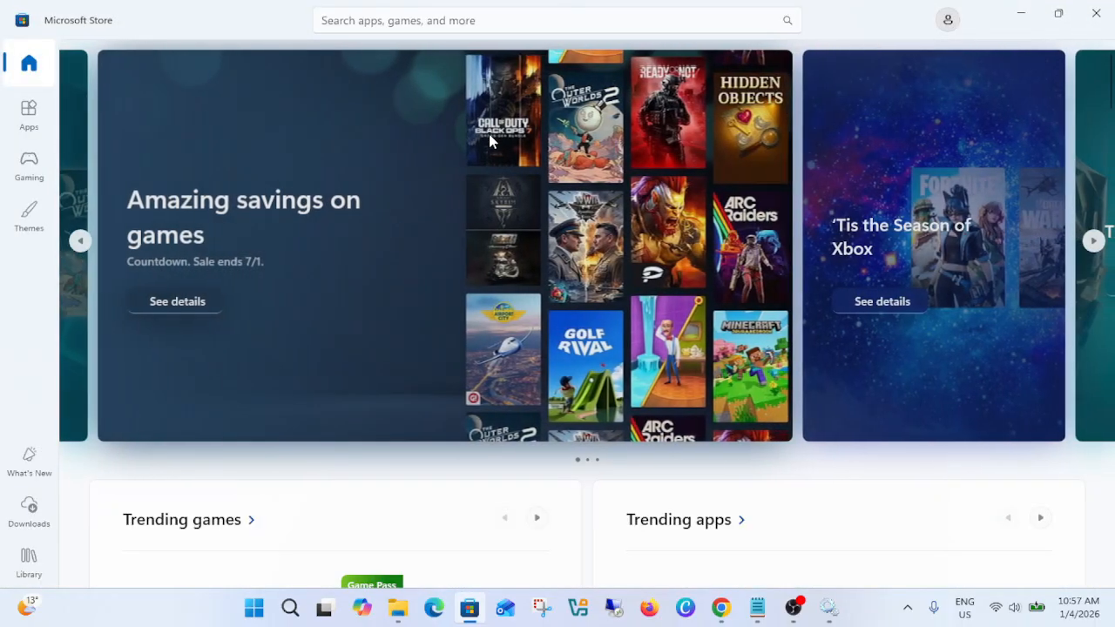
click(436, 20)
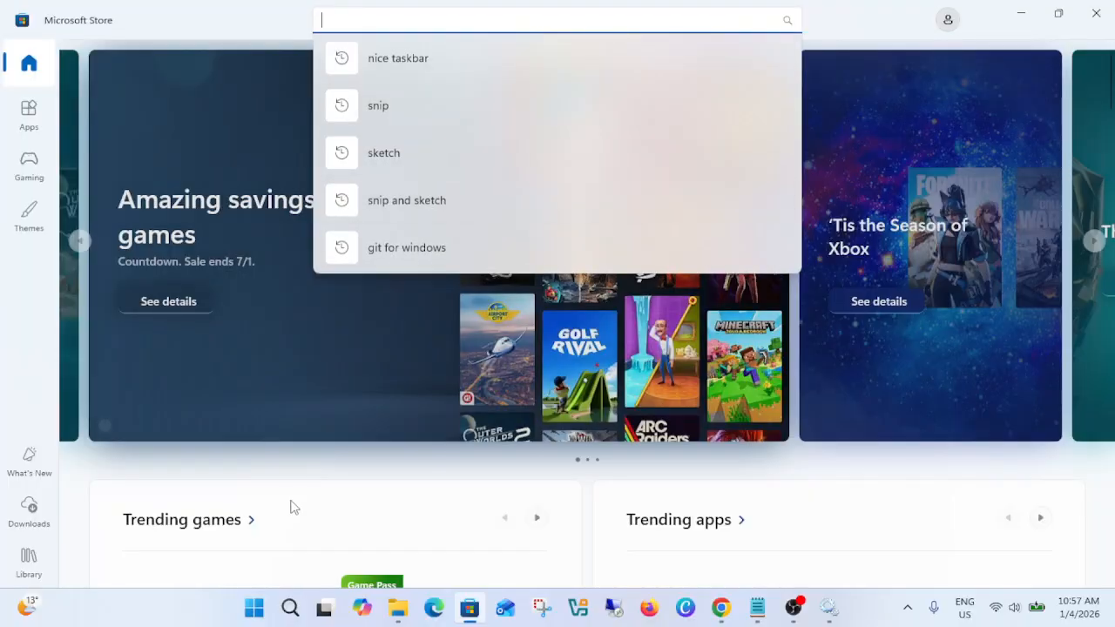
- Check which options the Gaming page of Windows Settings offers, and minimize Settings
click(253, 608)
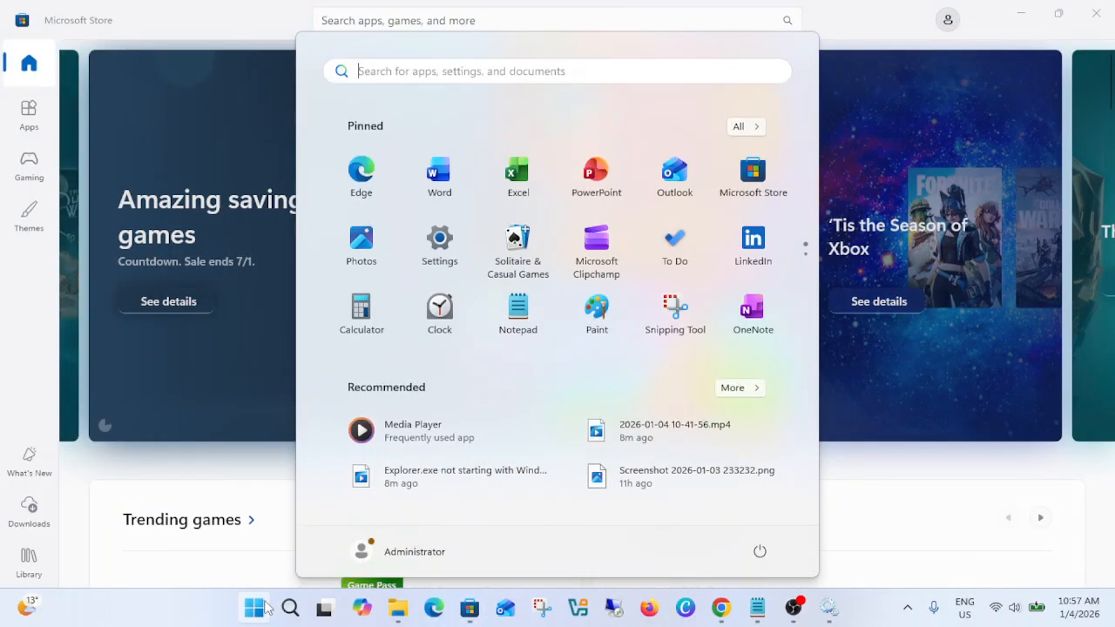
click(448, 231)
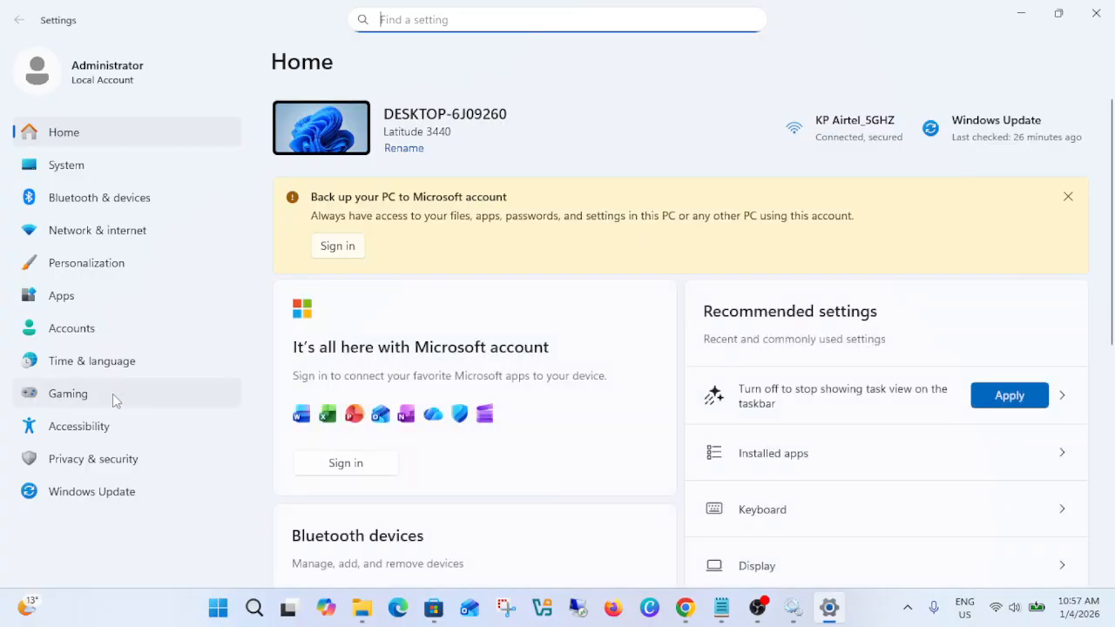
click(111, 393)
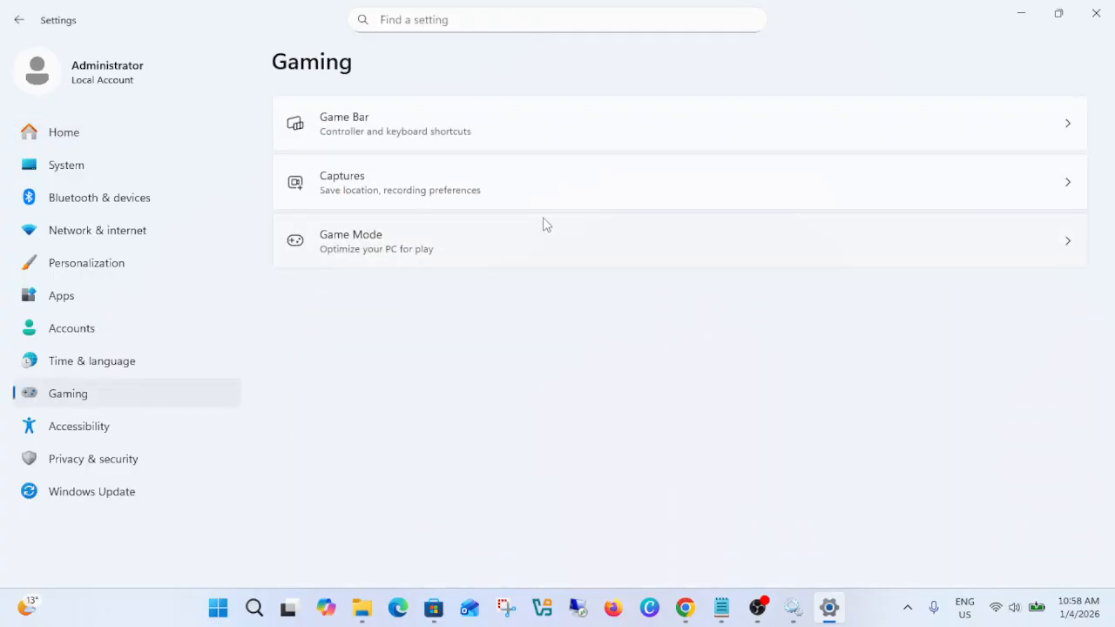
click(1020, 13)
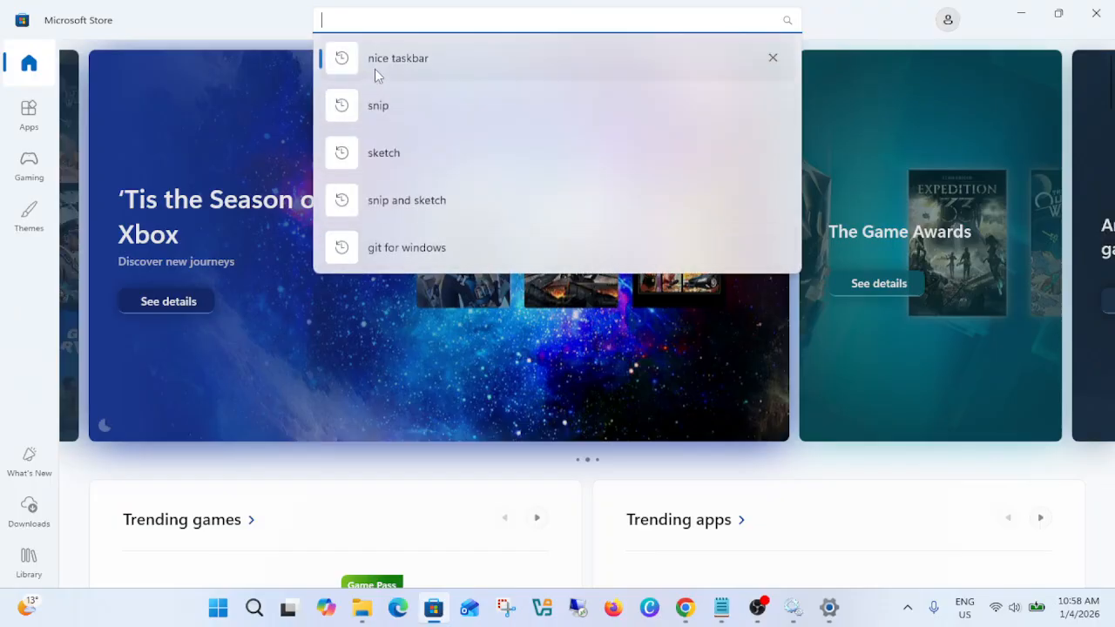
- Search the Microsoft Store for "x box" and install the Xbox app
text(x box)
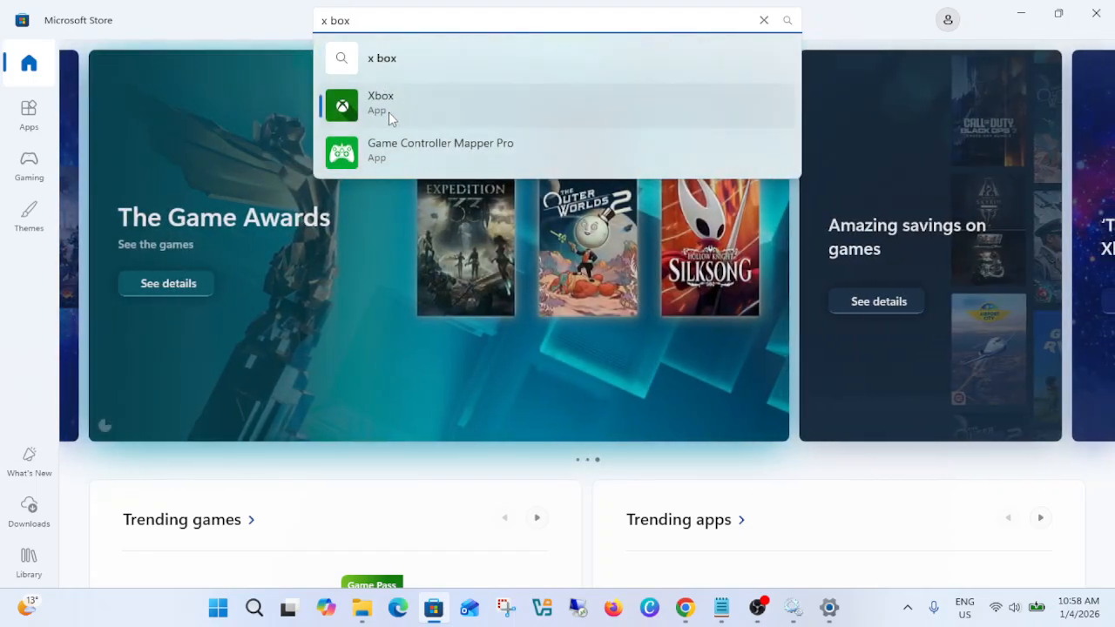
click(396, 114)
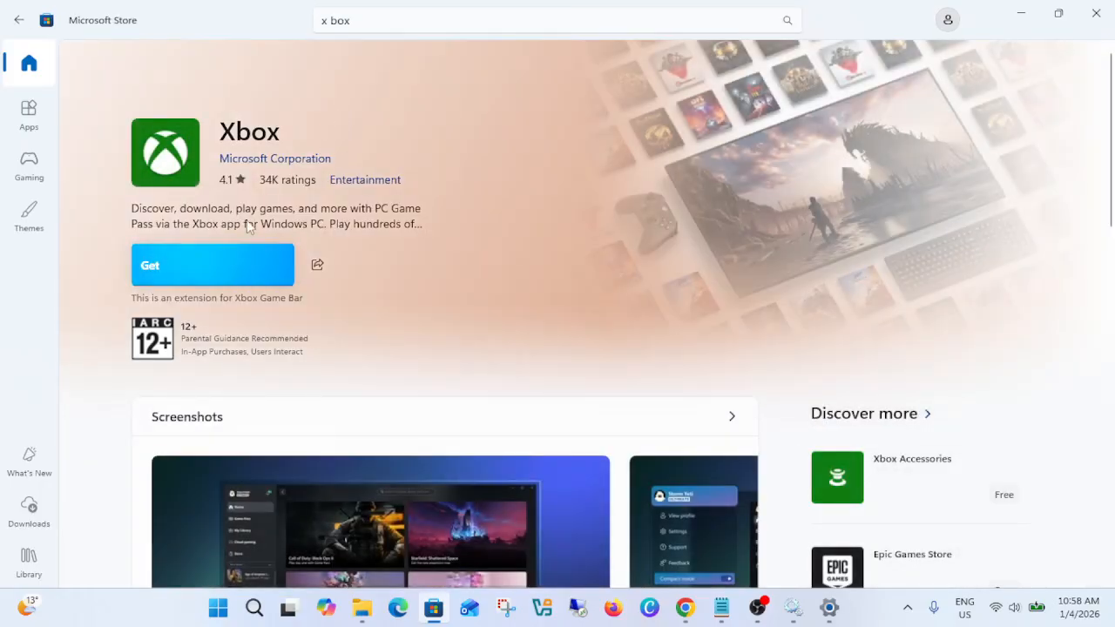
click(200, 265)
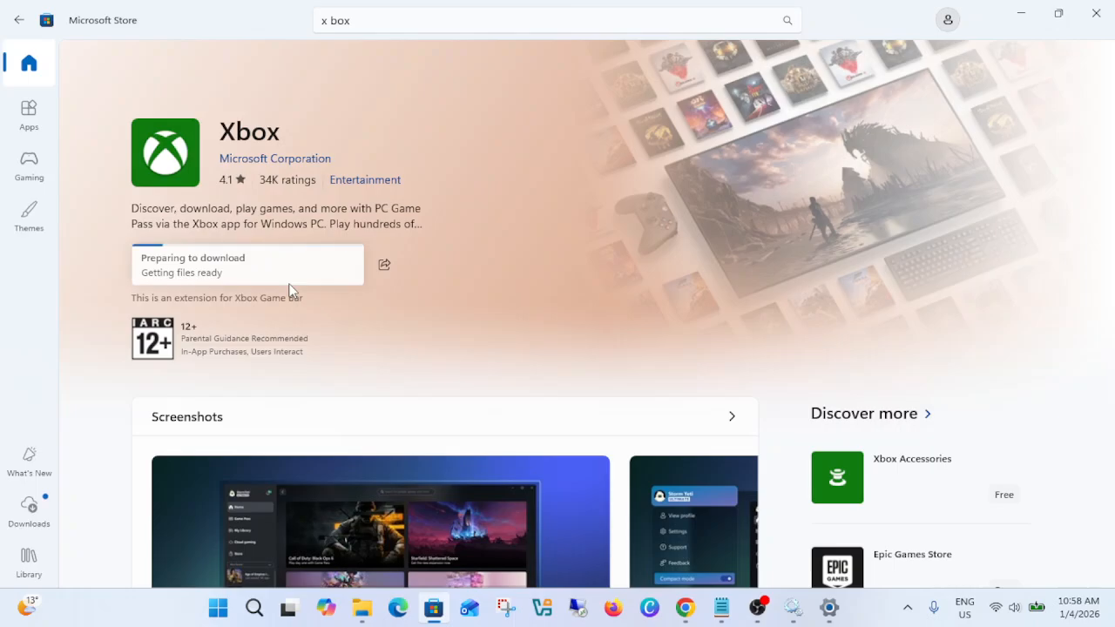
click(1021, 15)
right_click(791, 119)
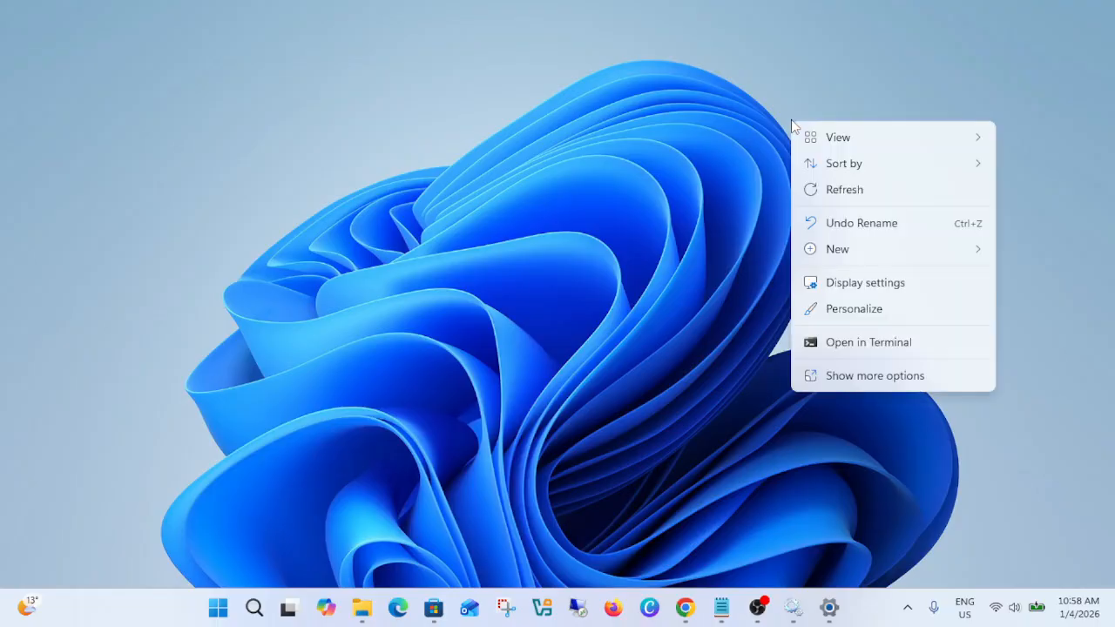
click(834, 184)
right_click(755, 155)
click(826, 236)
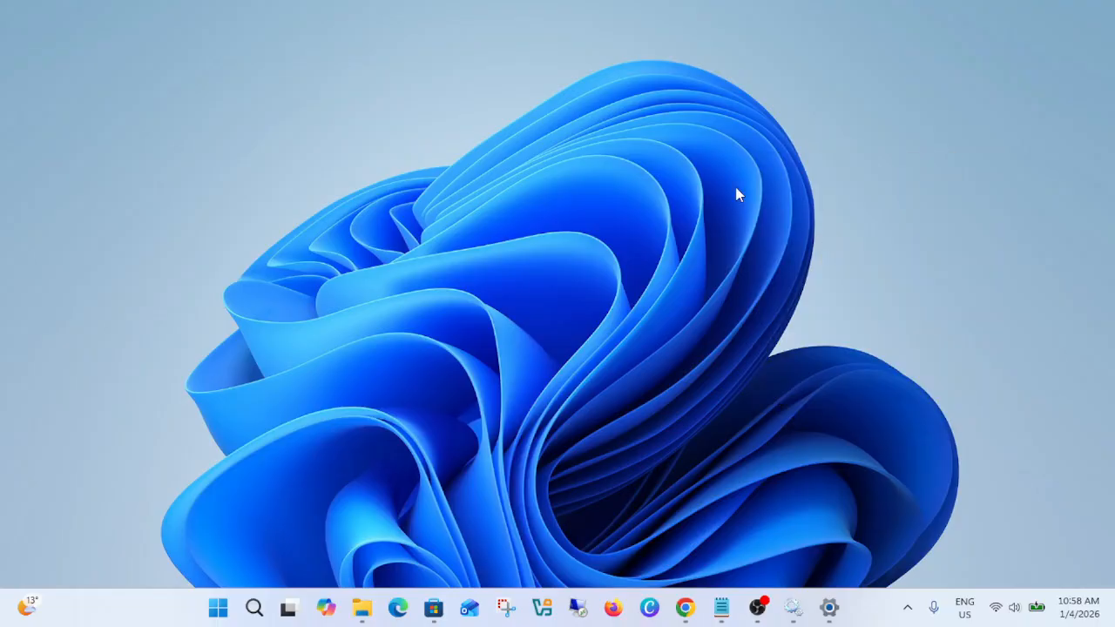
right_click(736, 188)
click(793, 256)
- Bring the Microsoft Store back to check the Xbox installation progress, and minimize it again
mouse_move(376, 596)
click(391, 532)
click(432, 607)
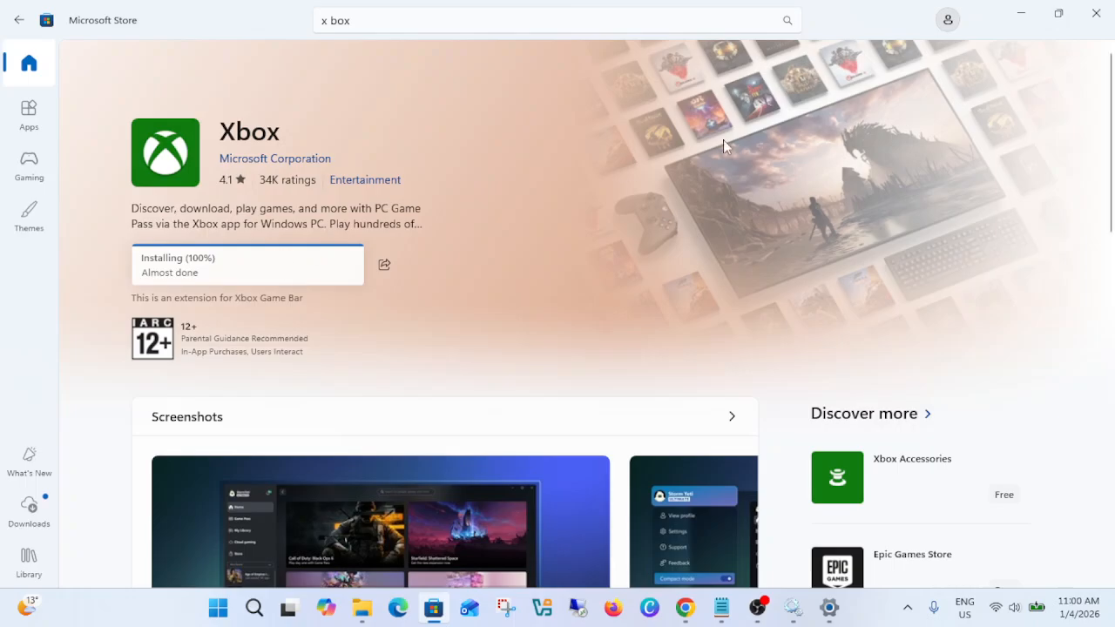
click(1019, 17)
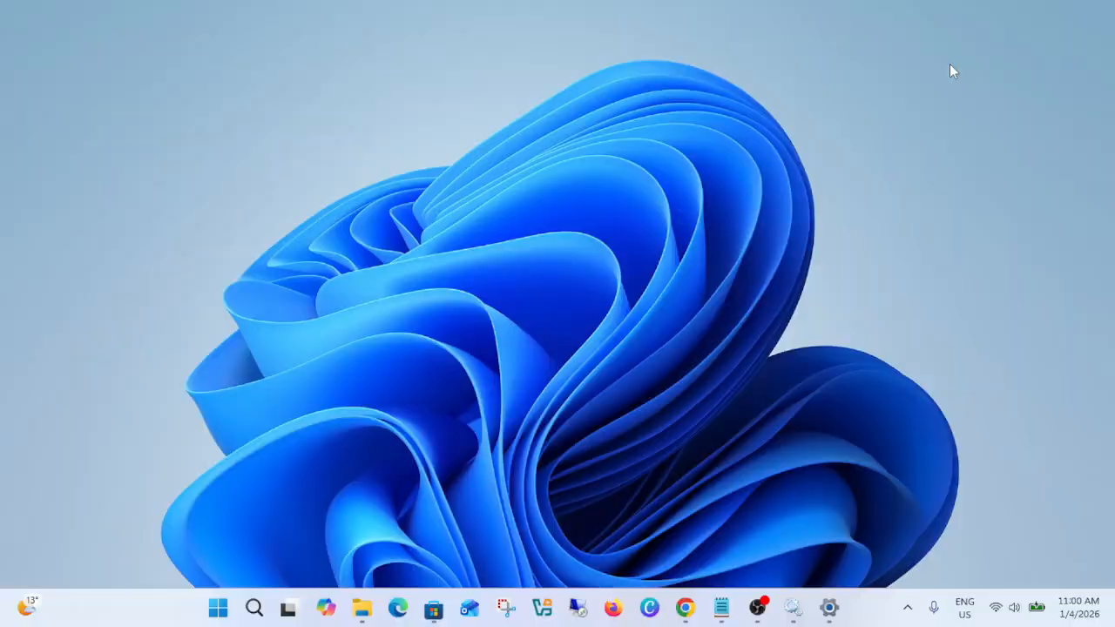
right_click(834, 103)
click(878, 172)
right_click(796, 135)
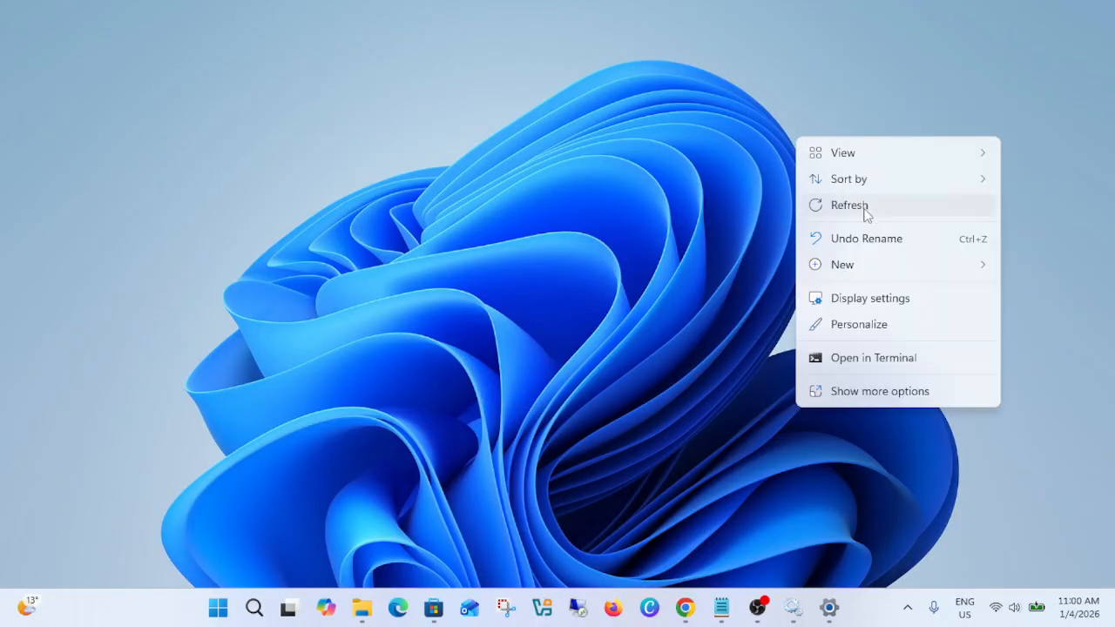
click(868, 209)
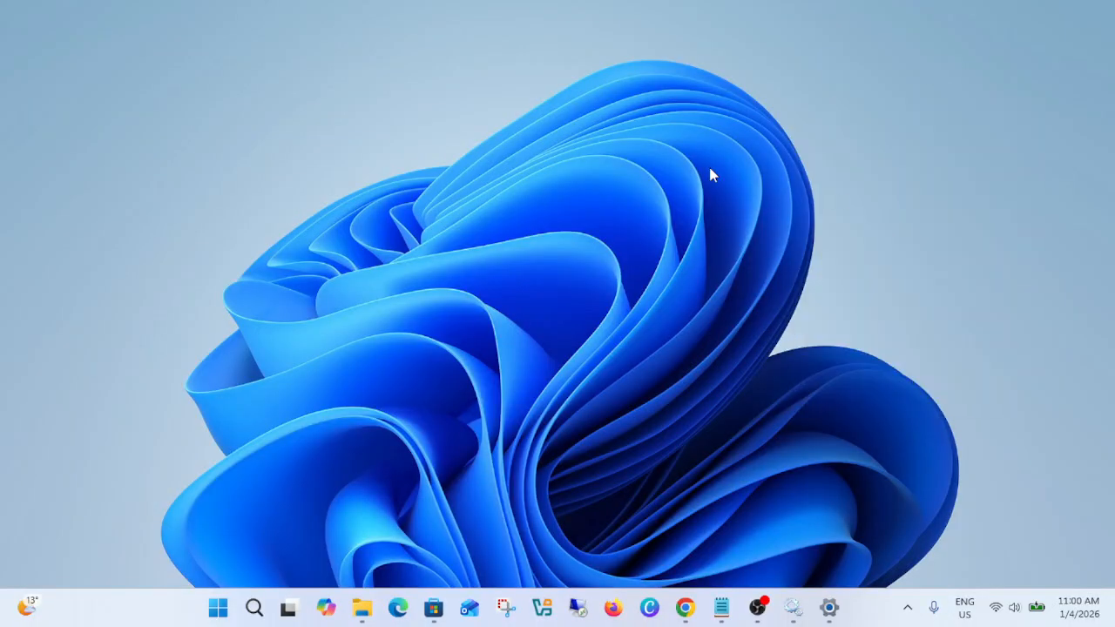
right_click(779, 227)
click(828, 288)
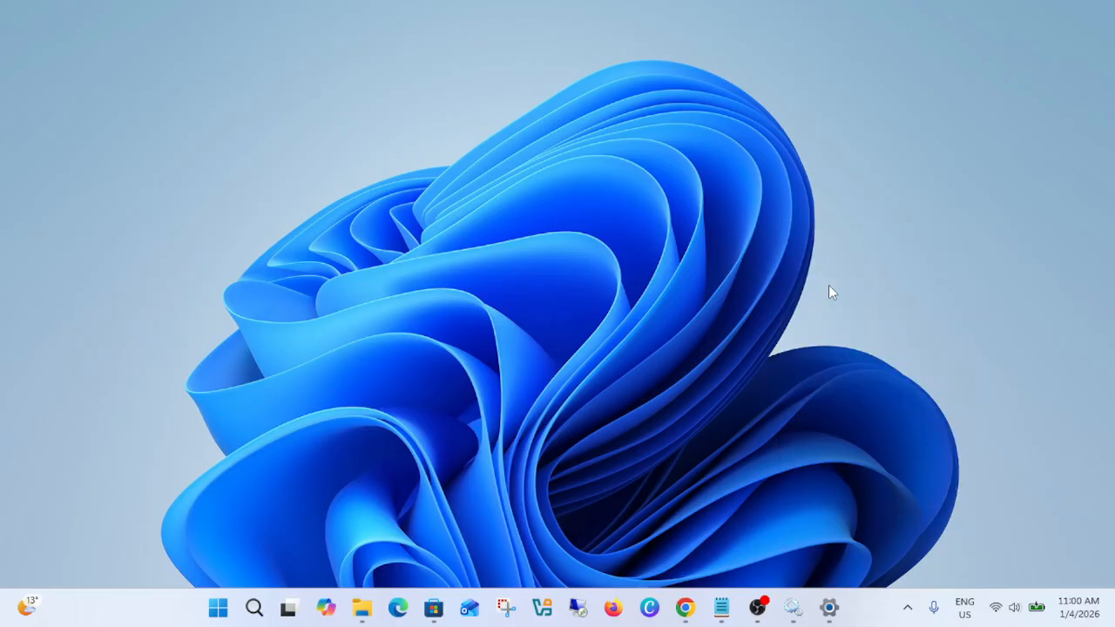
- Reopen the Gaming section in Windows Settings and review its Game Mode, Captures and Game Bar pages
click(828, 607)
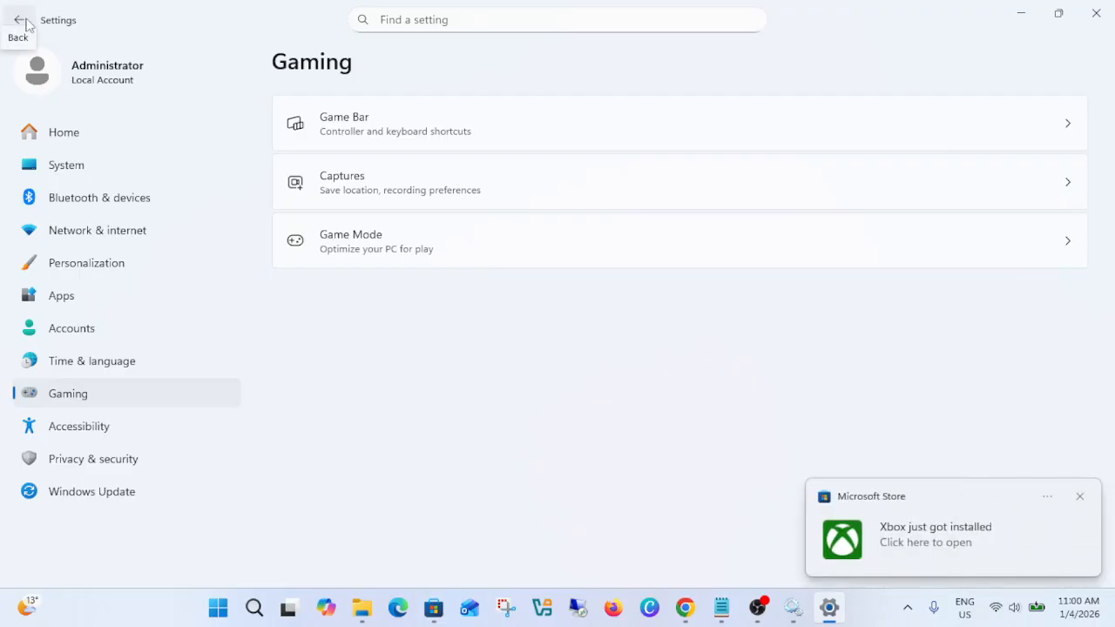
click(22, 20)
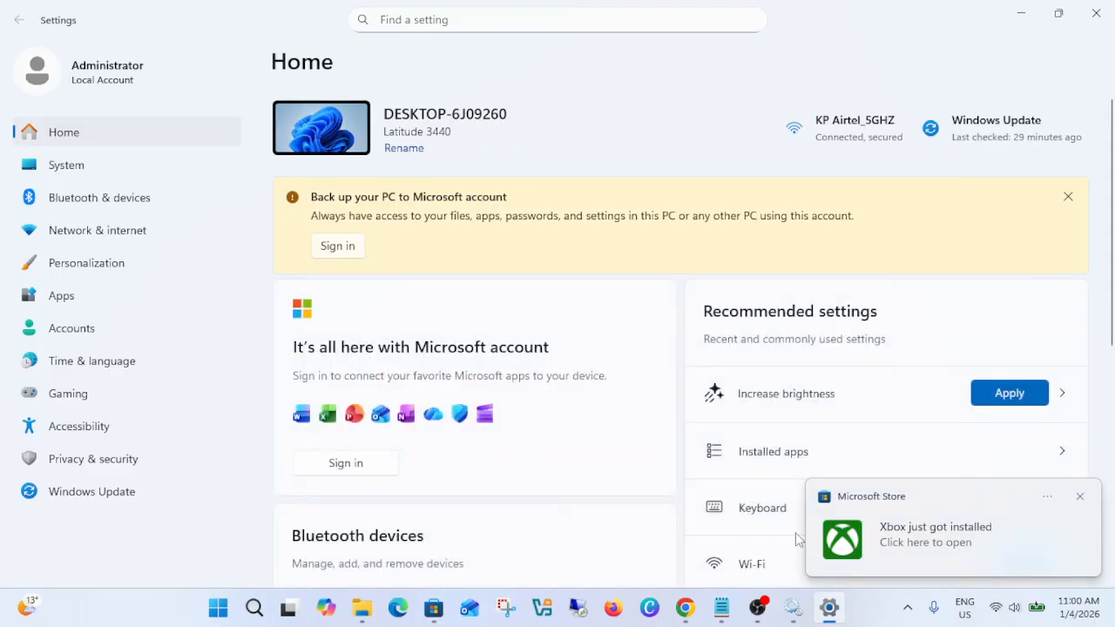
click(122, 396)
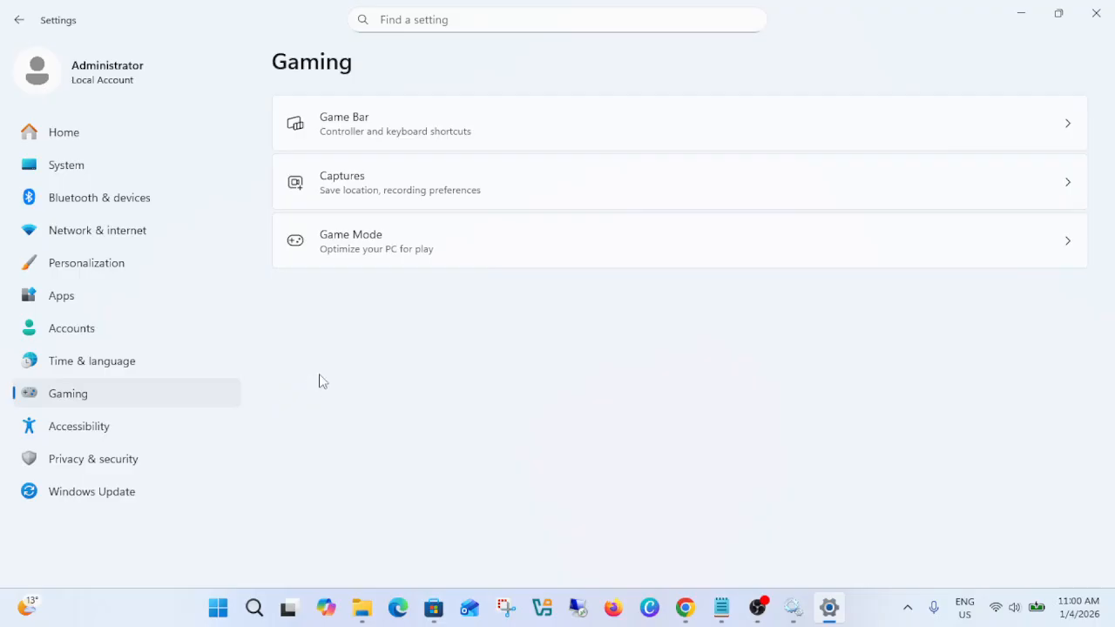
click(440, 254)
click(17, 19)
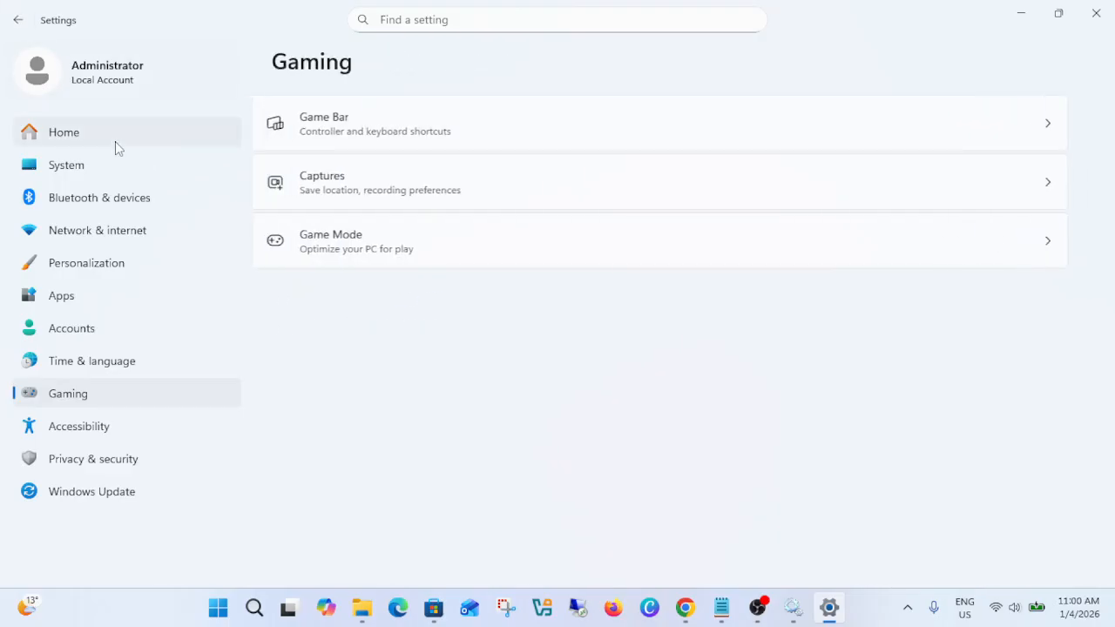
click(415, 188)
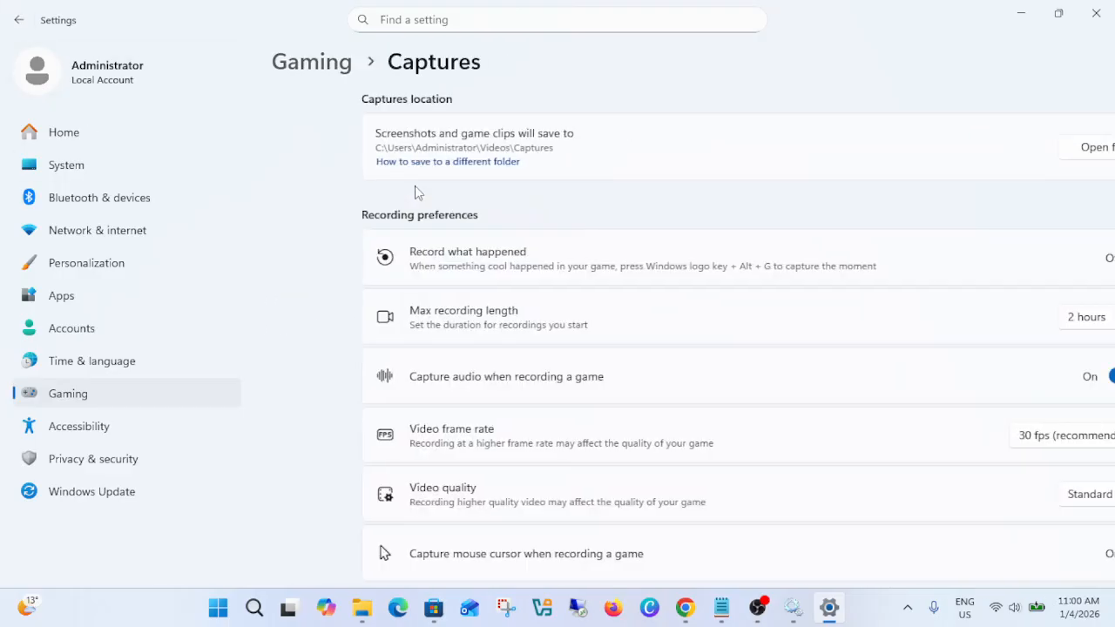
scroll(414, 188, down, 3)
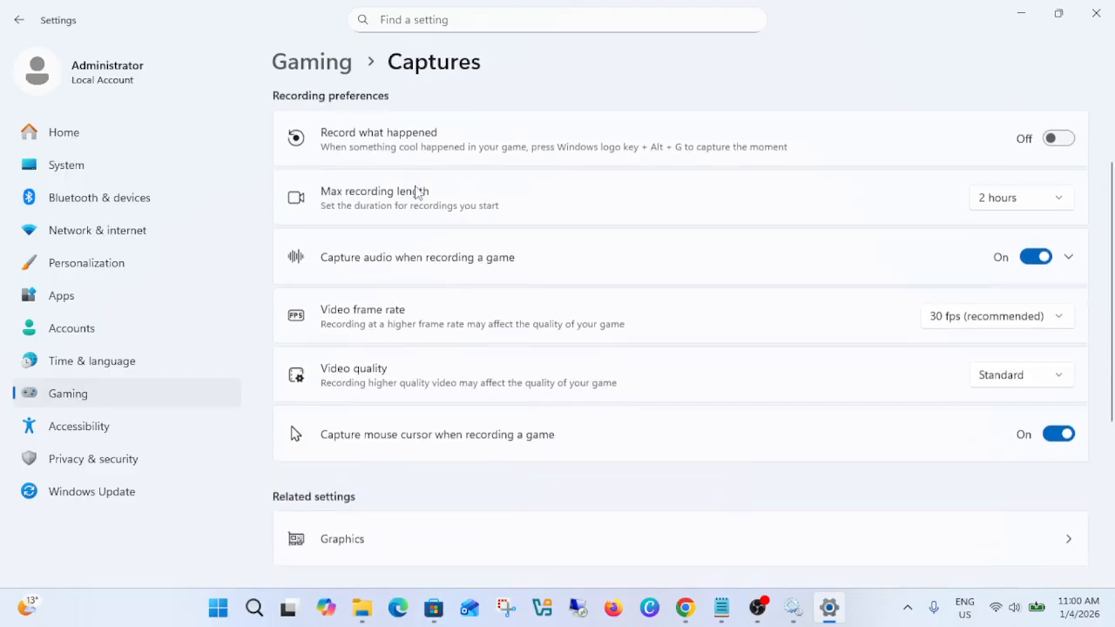
click(19, 19)
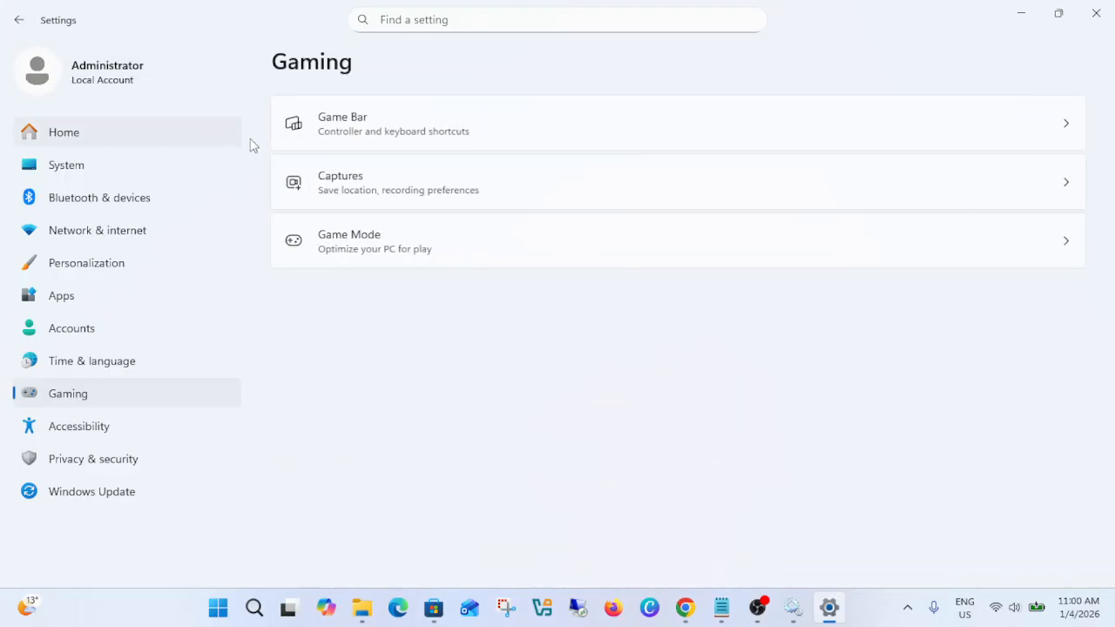
click(377, 135)
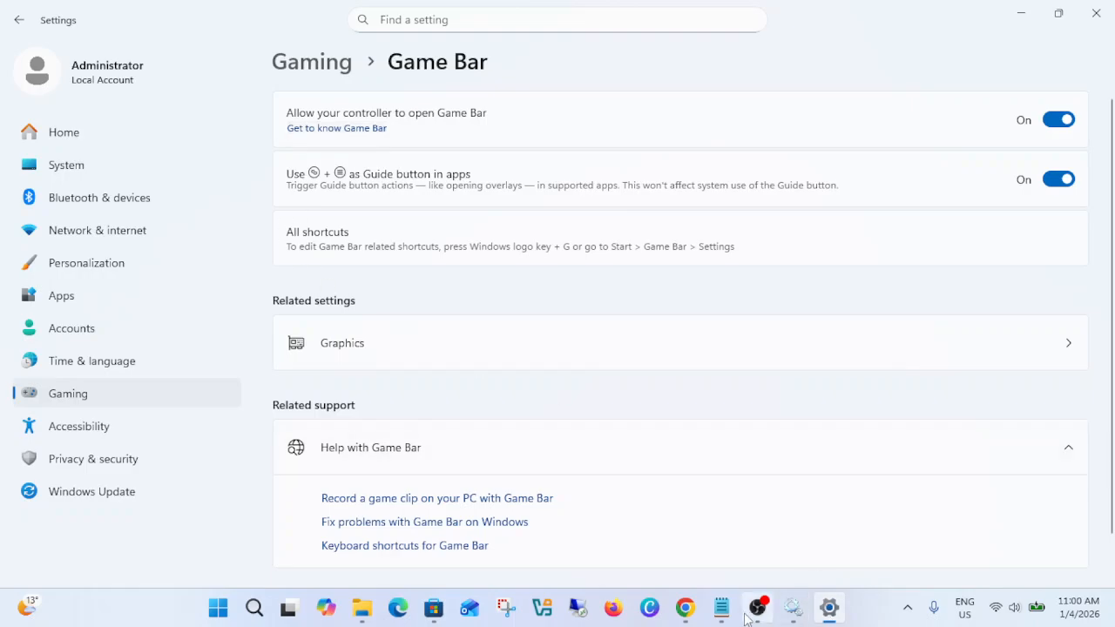
- Launch the installed Xbox app from its Microsoft Store page and look it up in Windows search with "x bo"
click(434, 607)
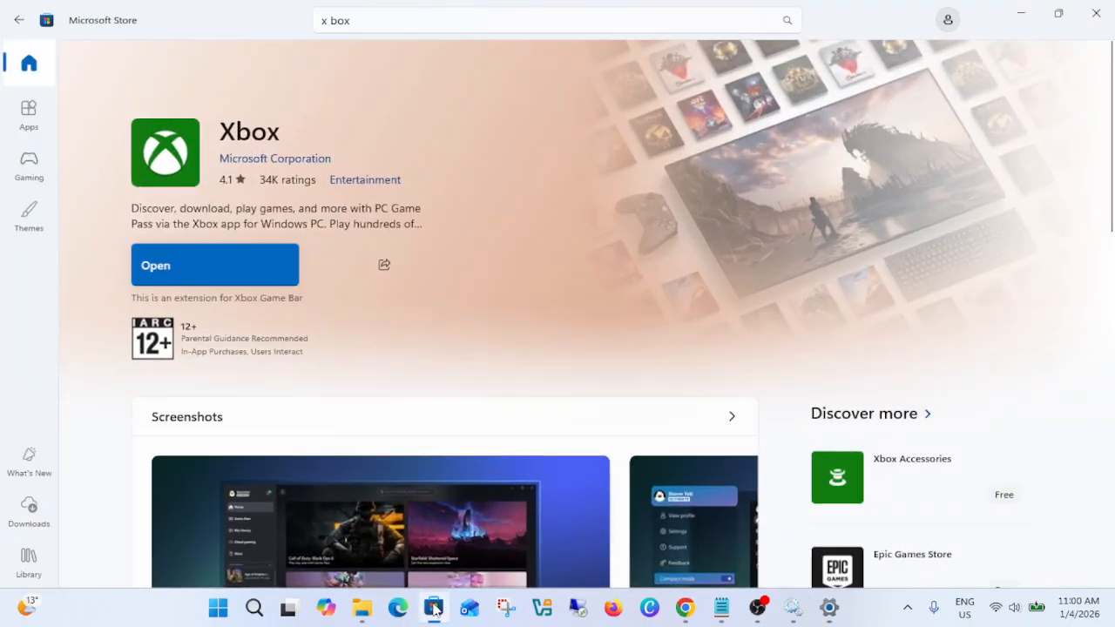
click(205, 269)
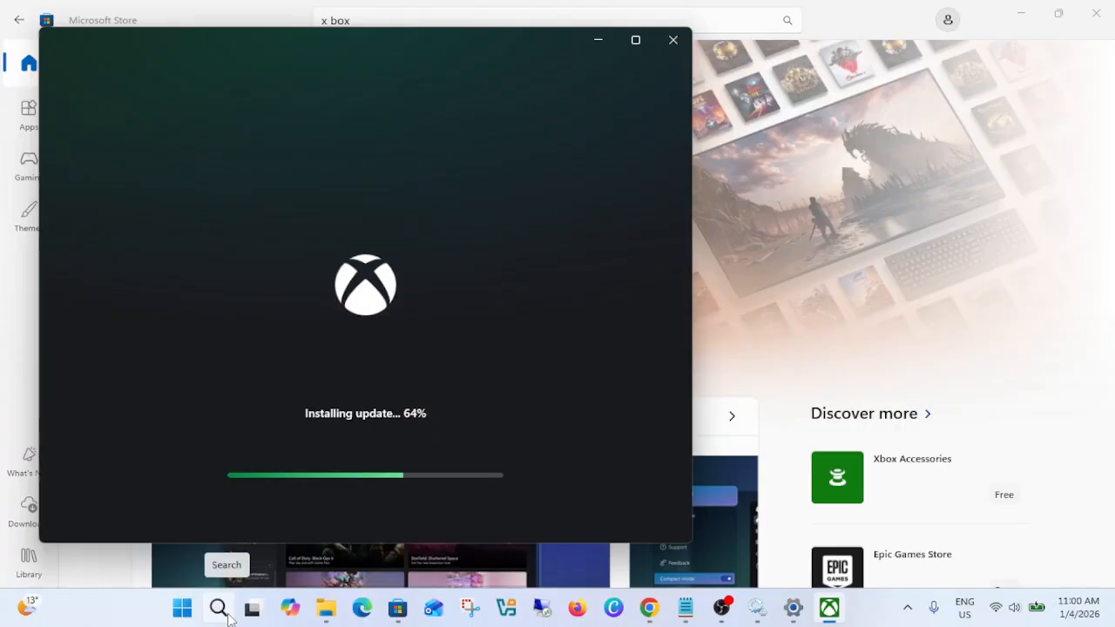
click(228, 614)
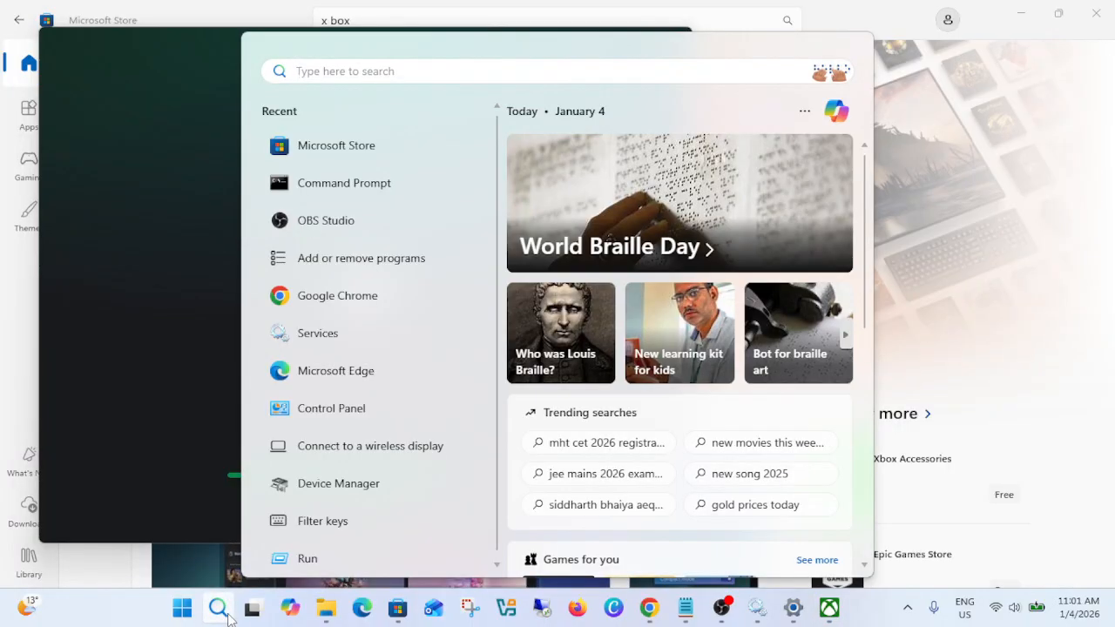
text(x bo)
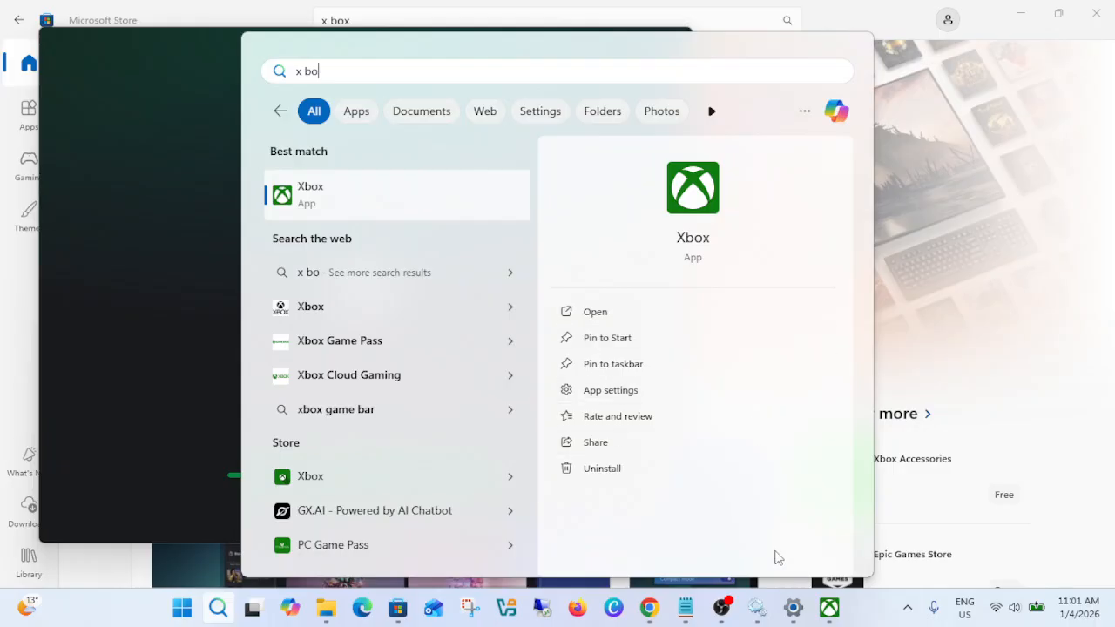
- Return to the main Gaming page in Windows Settings to recheck its options, and minimize Settings
click(793, 607)
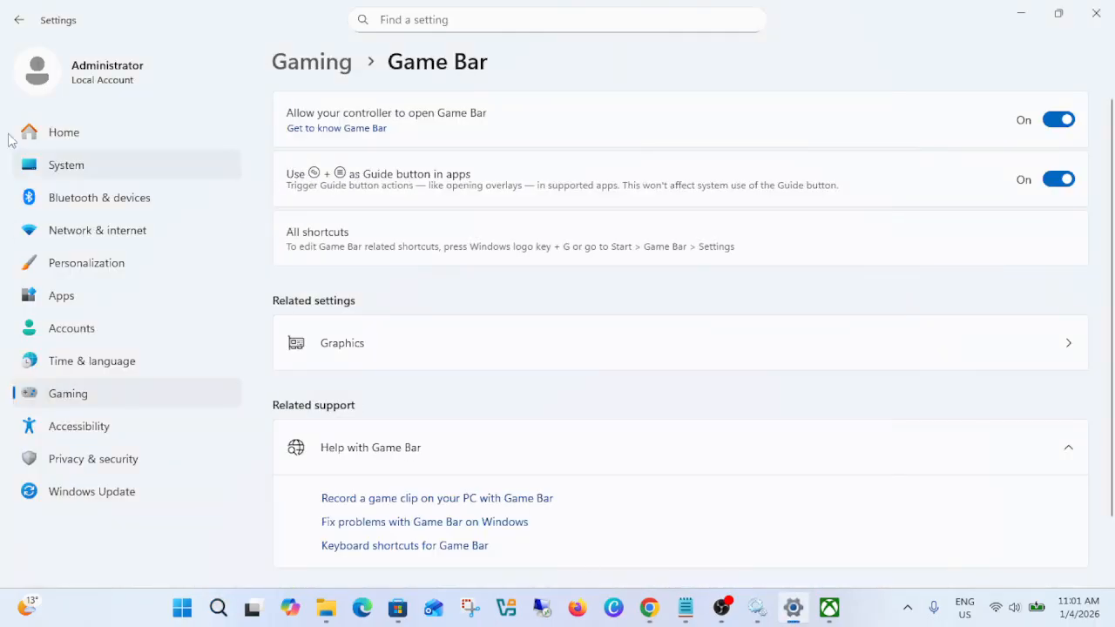
click(21, 21)
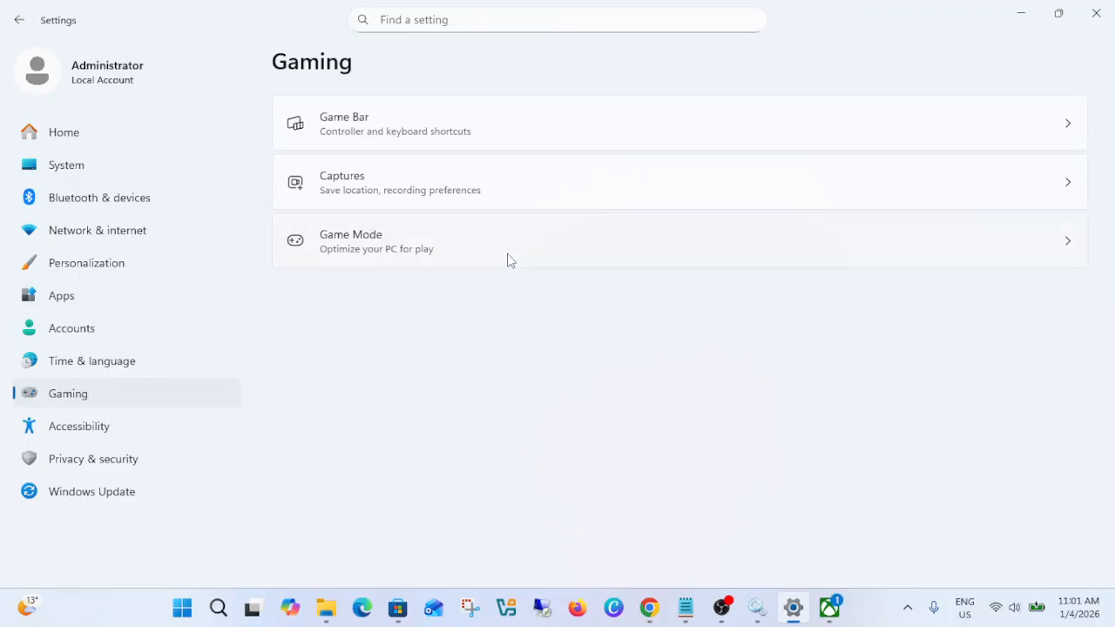
click(1021, 13)
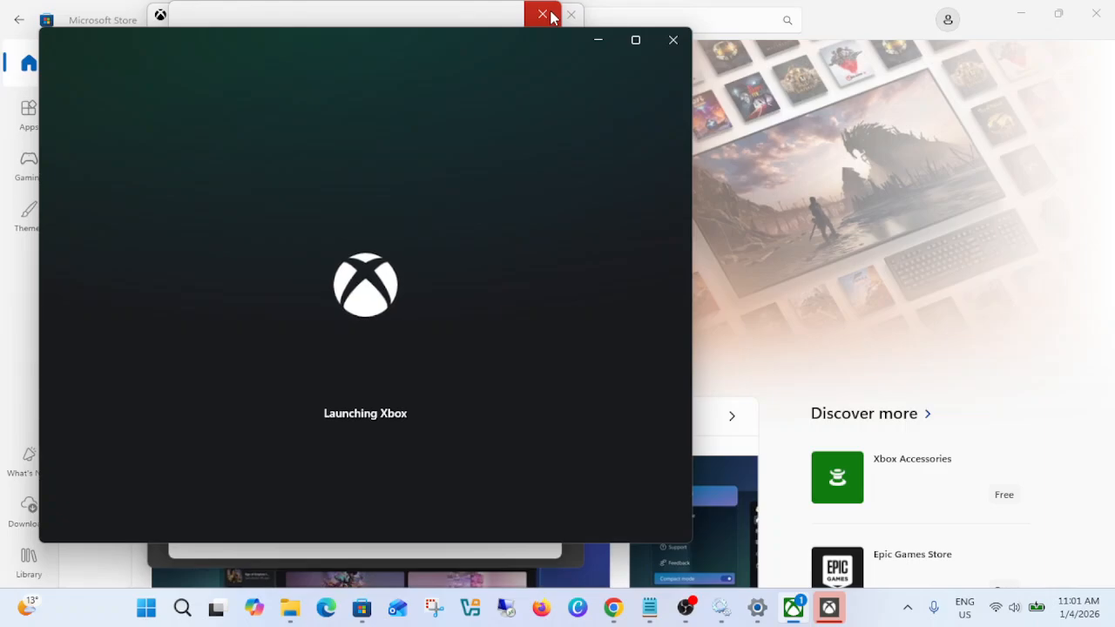
- Dismiss the Microsoft sign-in window without signing in, and close the Xbox app and the Microsoft Store
click(488, 18)
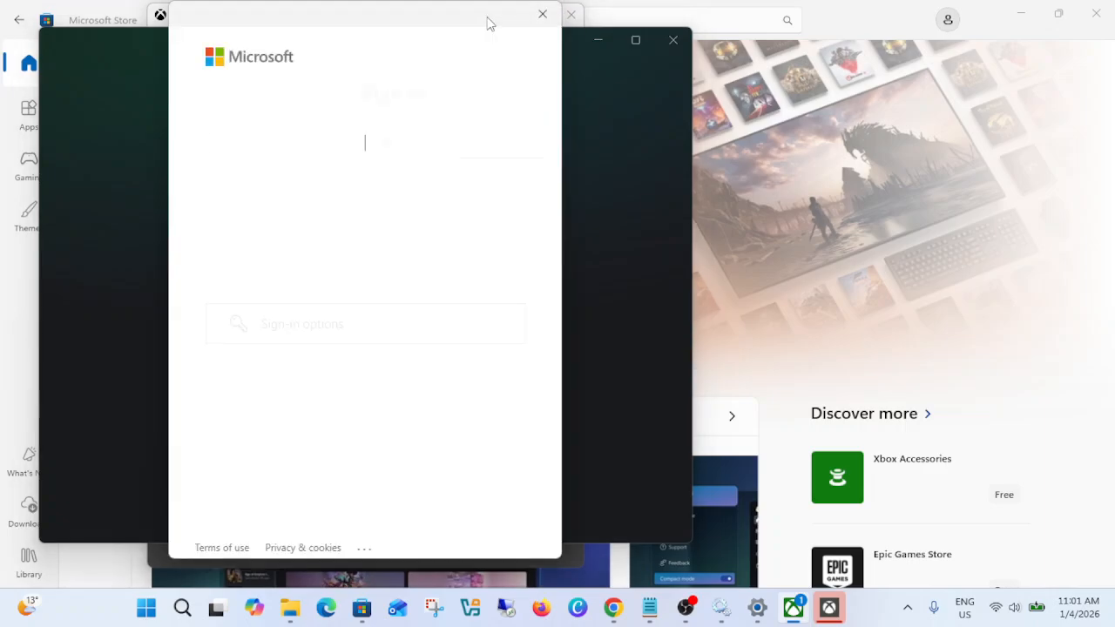
click(302, 150)
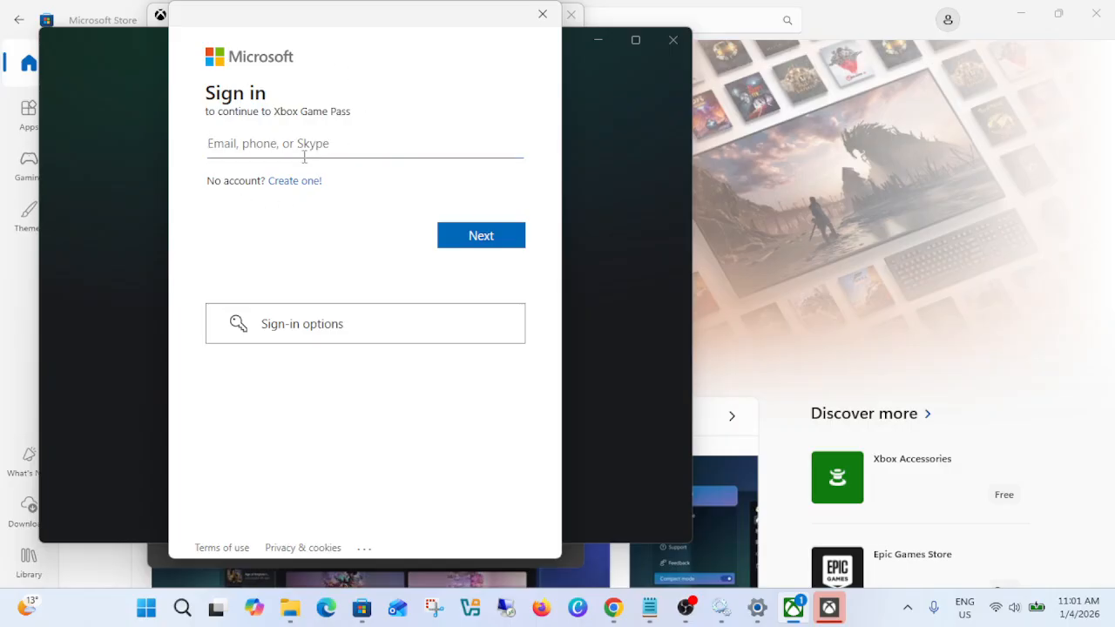
click(541, 14)
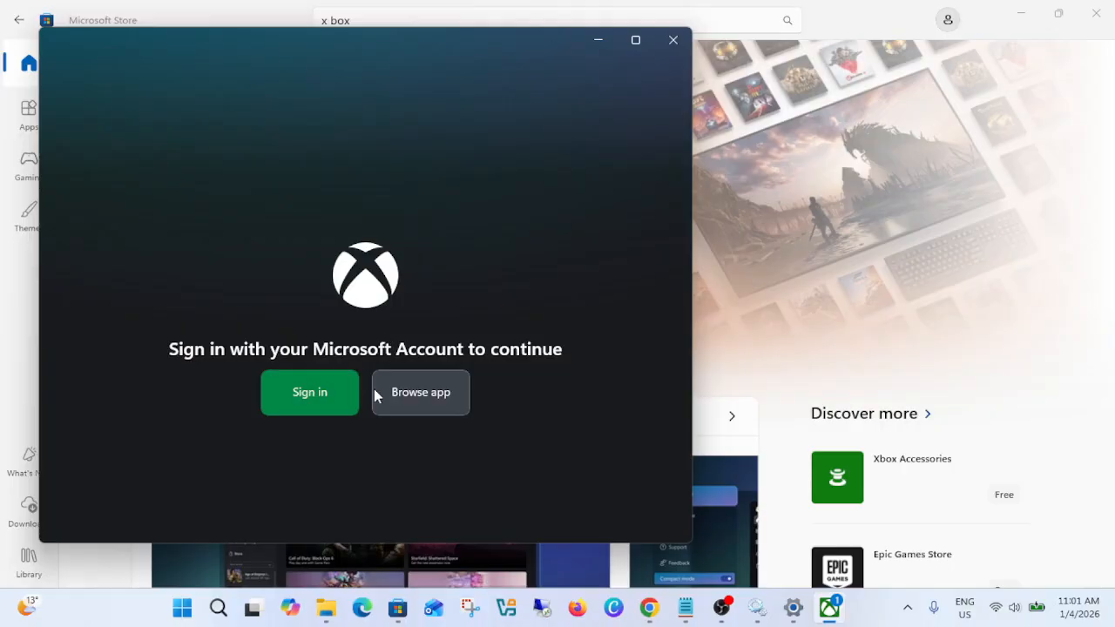
click(665, 49)
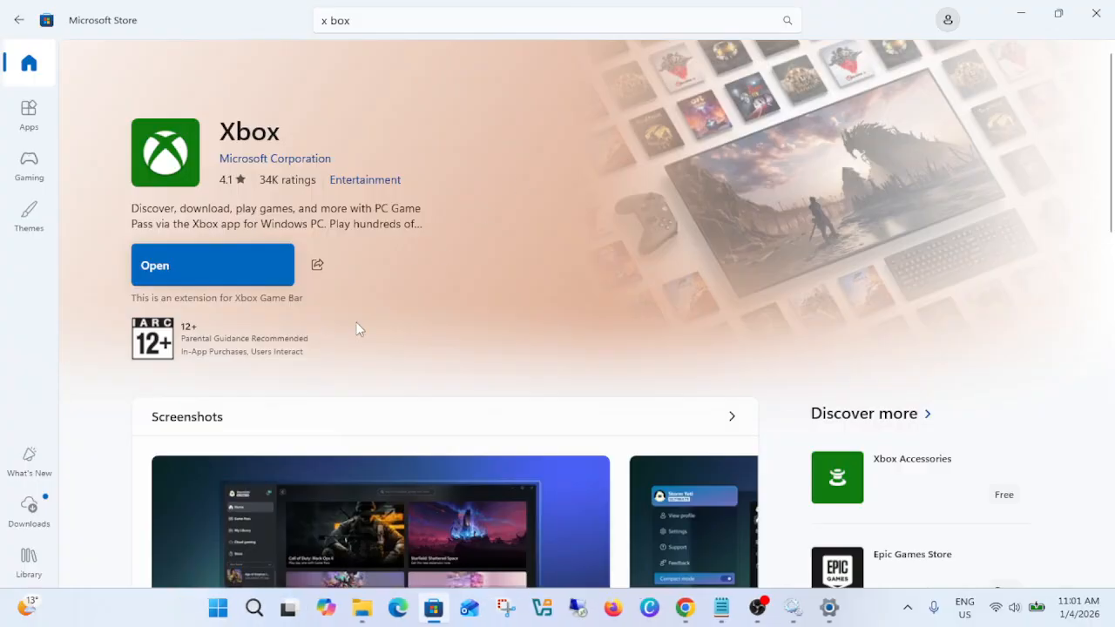
click(1085, 24)
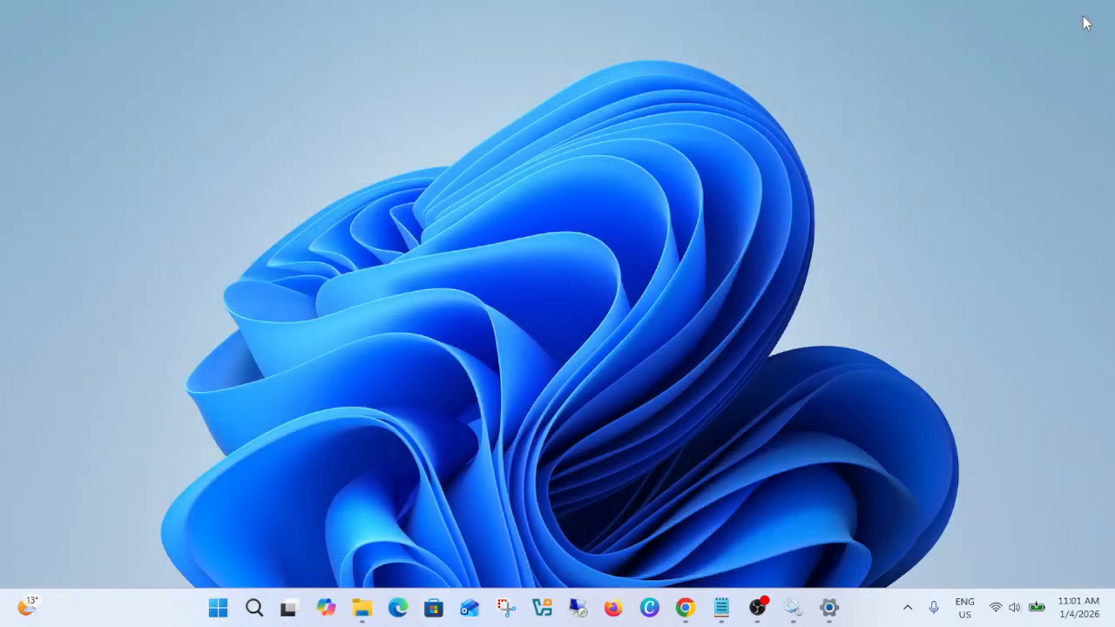